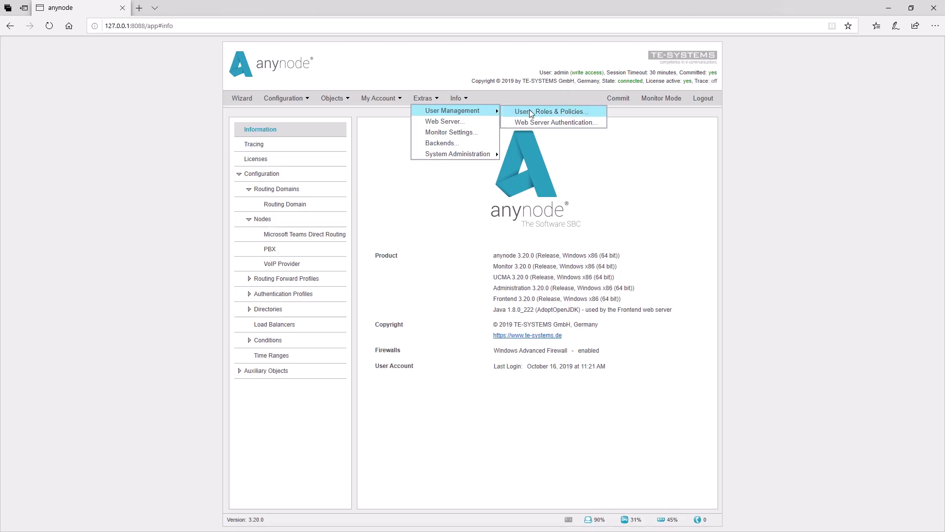
left_click(530, 111)
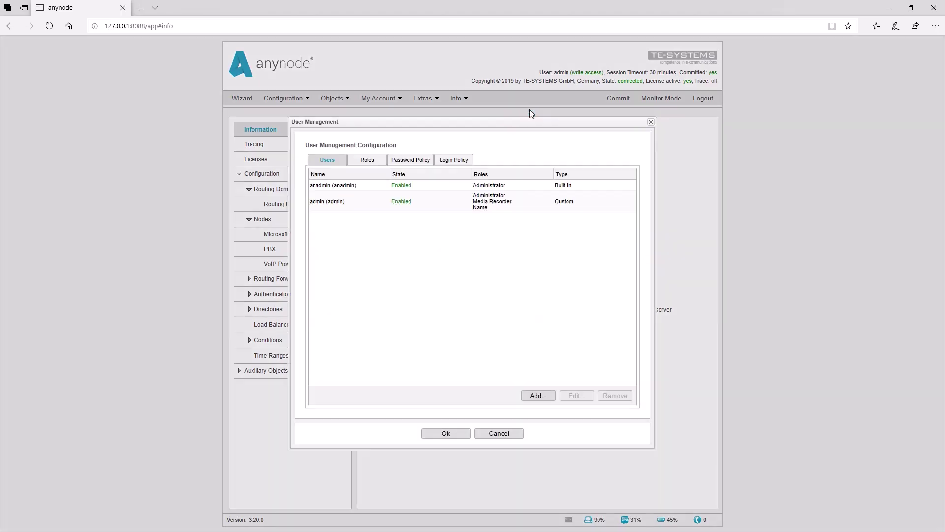
left_click(395, 206)
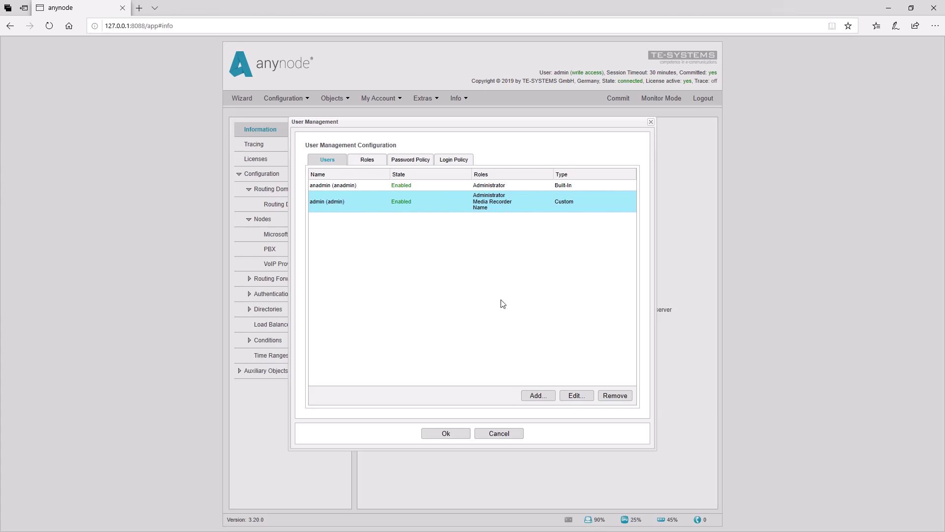
left_click(499, 435)
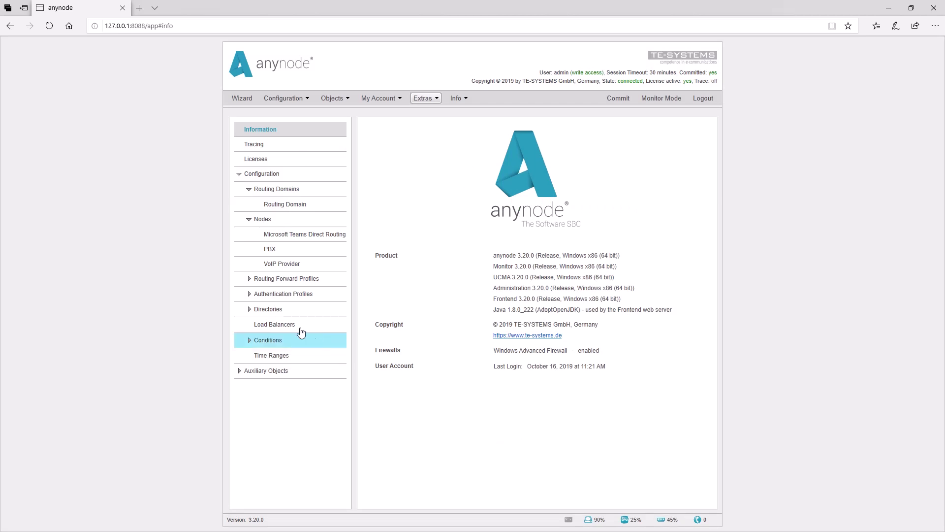
Record incoming-node media on the To Microsoft Teams Direct Routing profile using a new Media Recorder 1
left_click(249, 278)
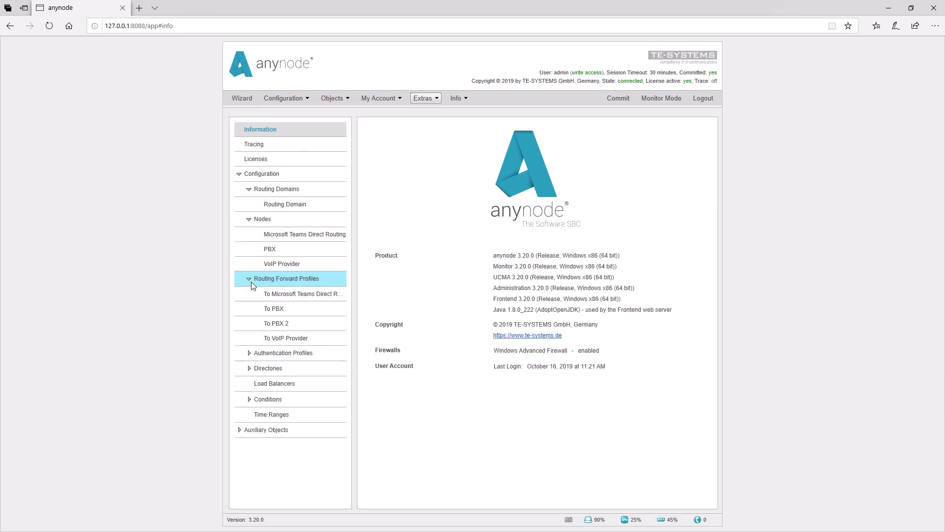
left_click(273, 295)
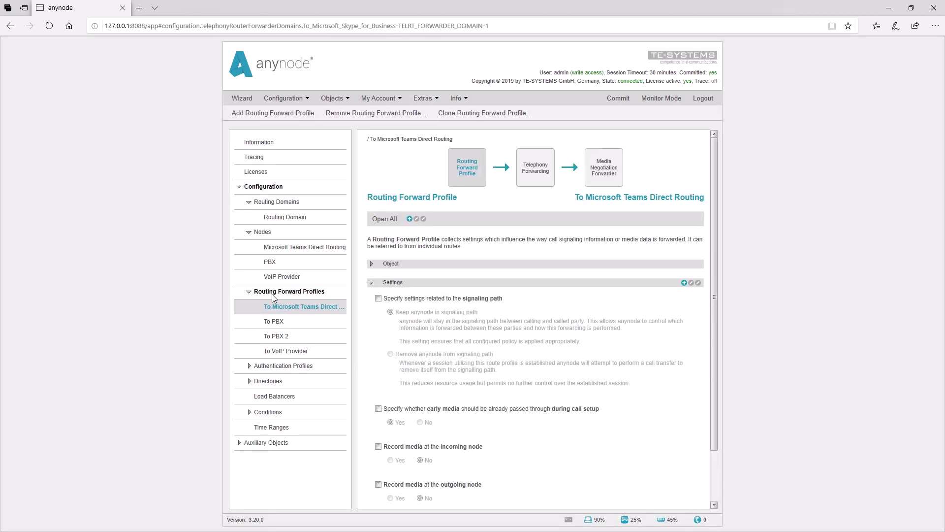
left_click_drag(716, 327, 714, 386)
left_click(379, 386)
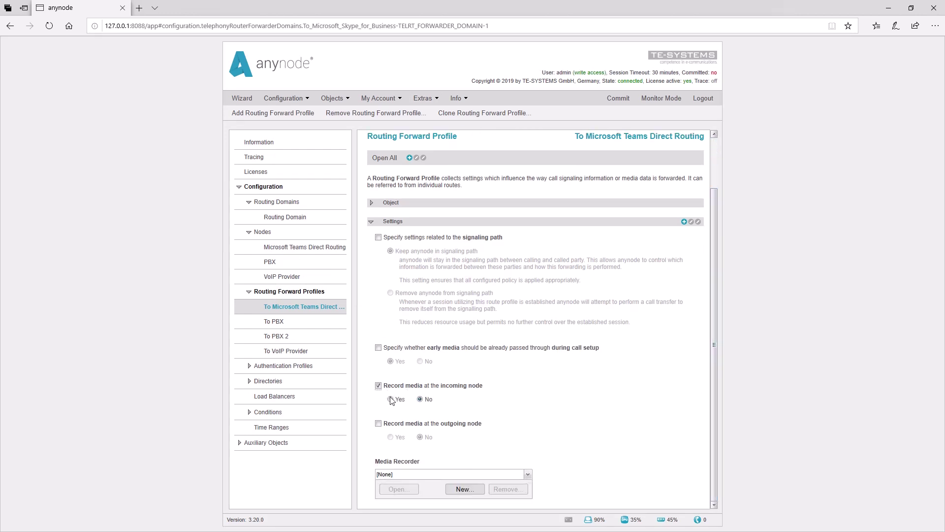
left_click(465, 489)
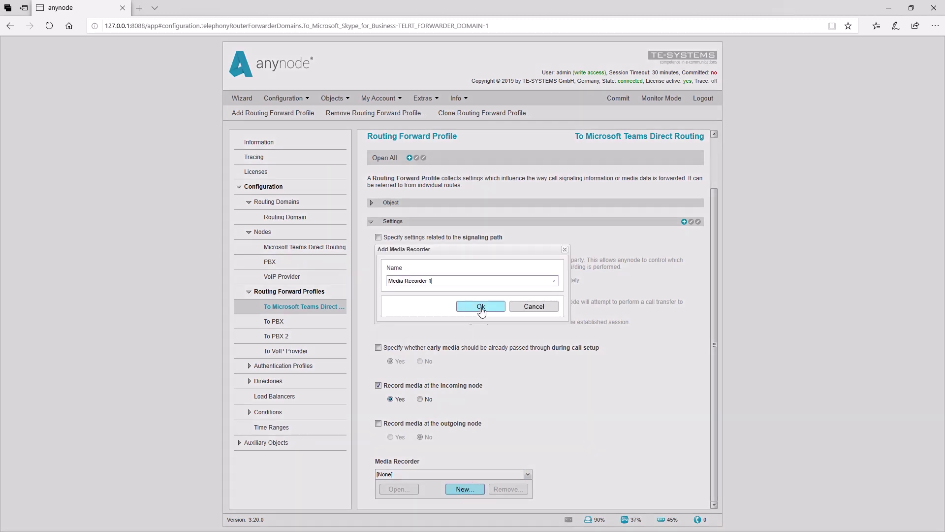
left_click(481, 306)
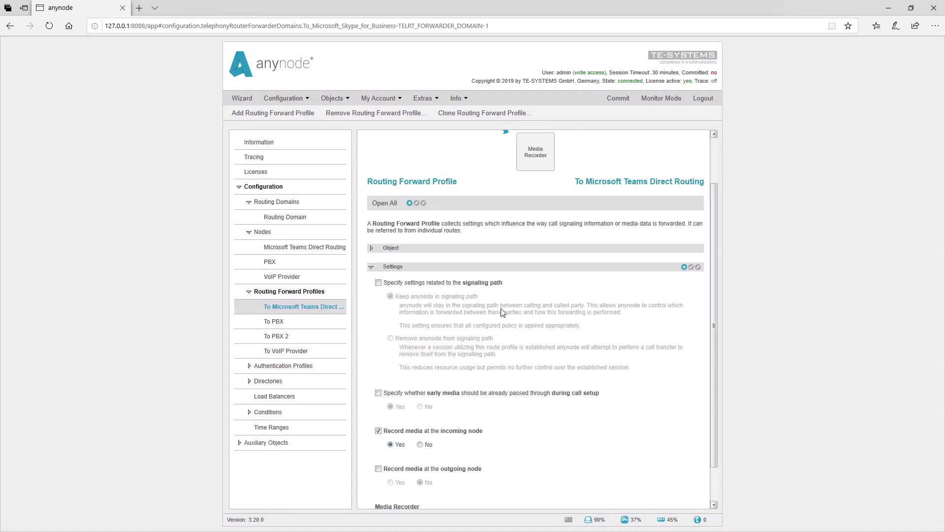
Commit the anynode configuration changes
left_click(622, 98)
scroll(712, 295, "down", 1)
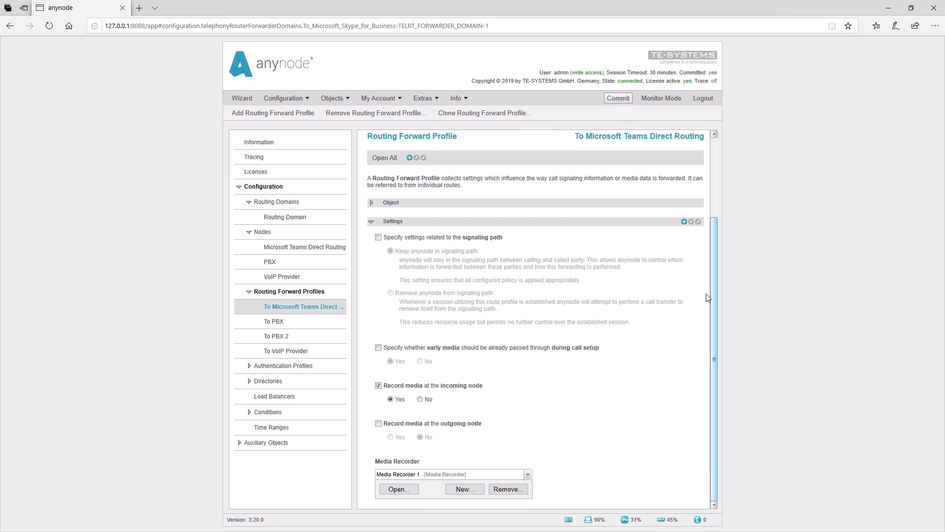
mouse_move(570, 524)
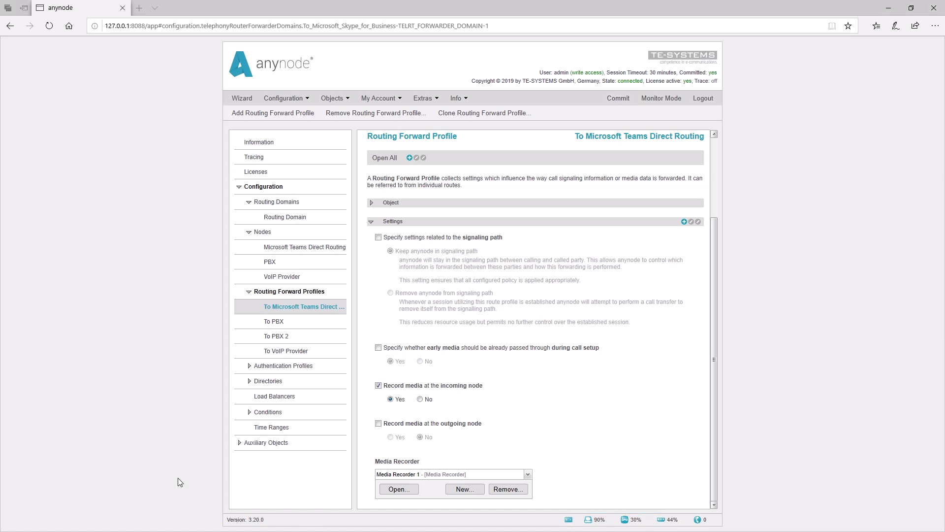
In Media Recorder 1's settings, enable Specify what should be recorded
left_click(400, 490)
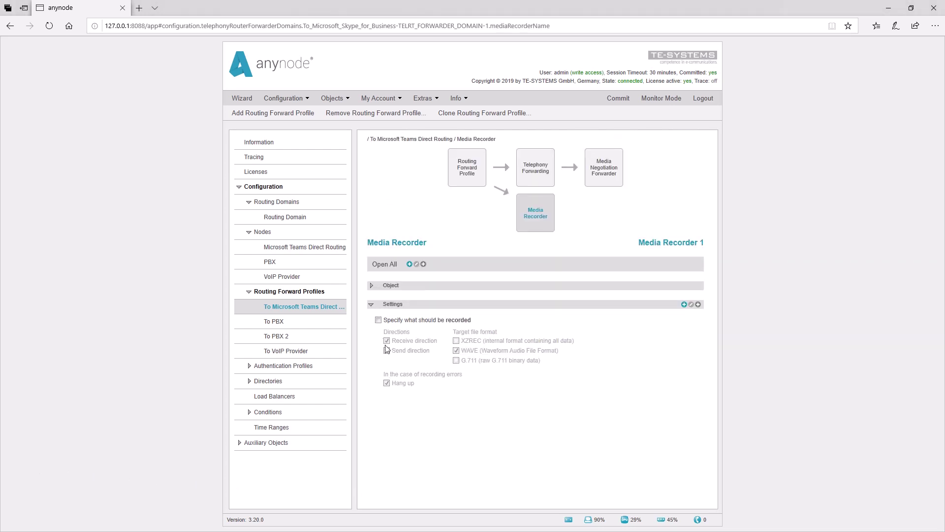
left_click(378, 320)
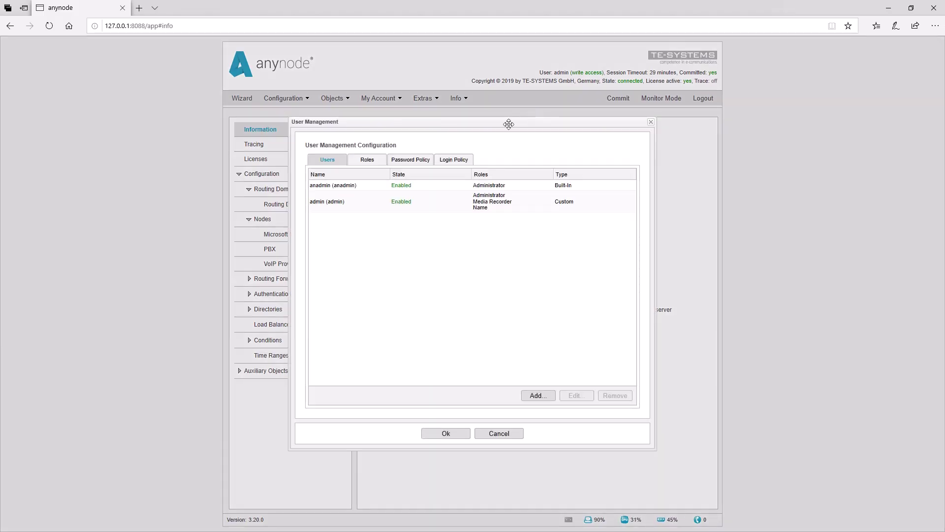
Select the admin (admin) user account in User Management
left_click(398, 211)
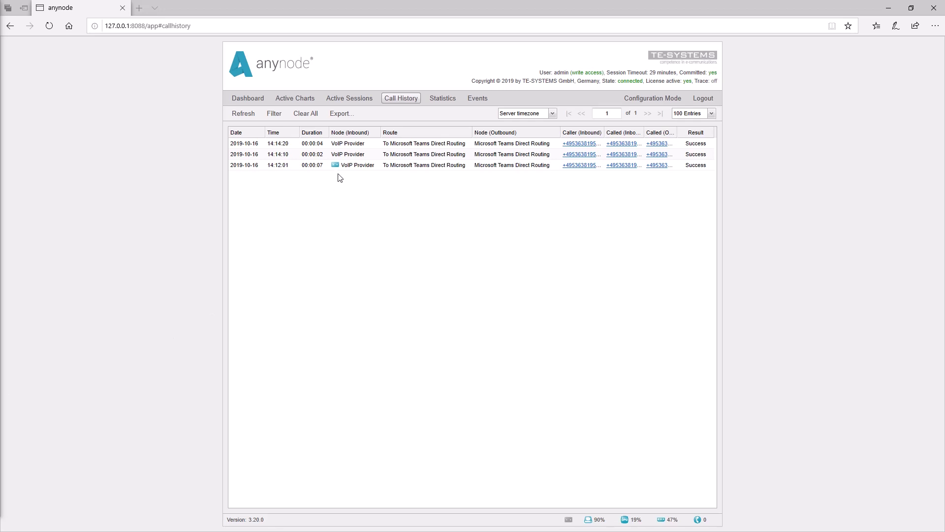
Open the 14:12:01 call's details and its WAV Recording file
double_click(340, 166)
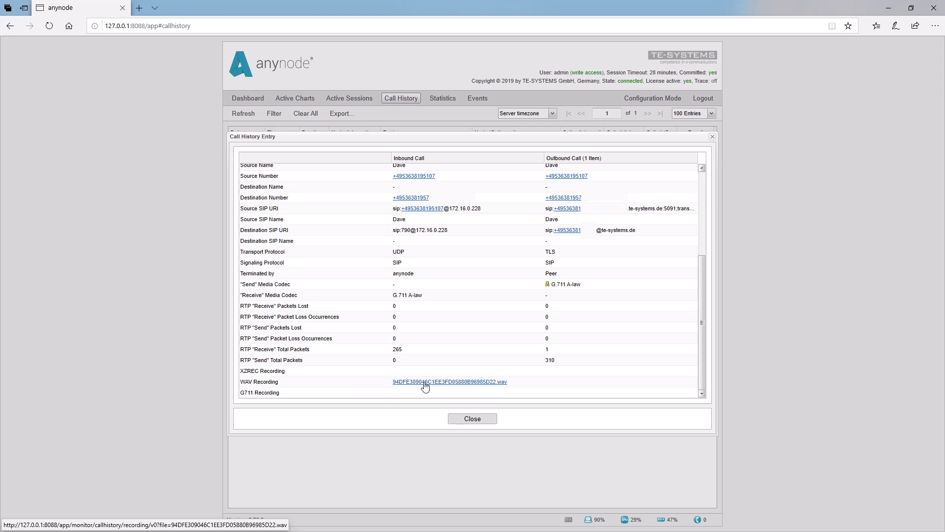
left_click(520, 384)
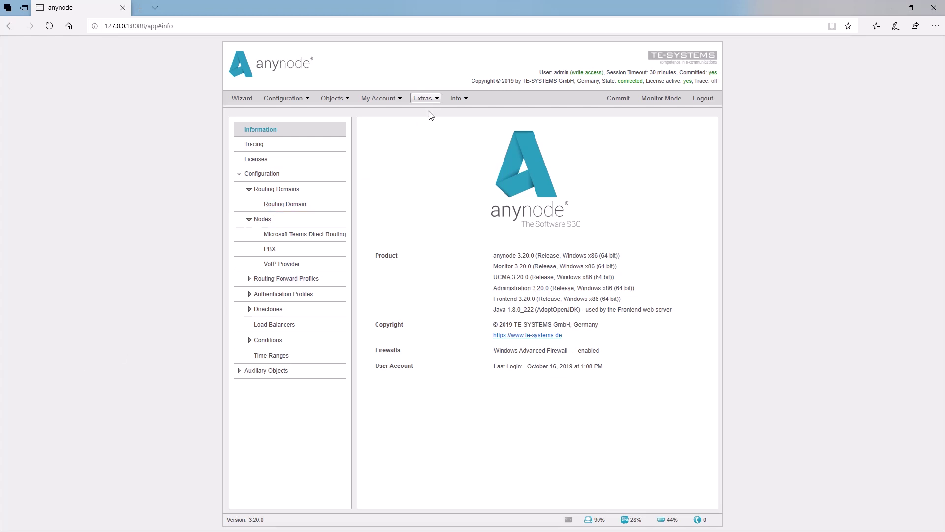
In Monitor Settings, set Maximal Storage of Recorded Files in Days to 14
left_click(438, 102)
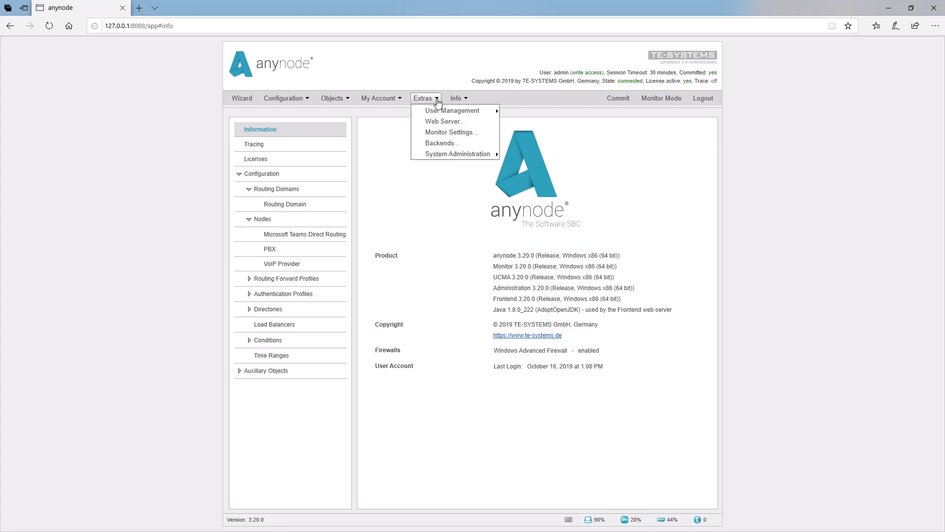
left_click(447, 132)
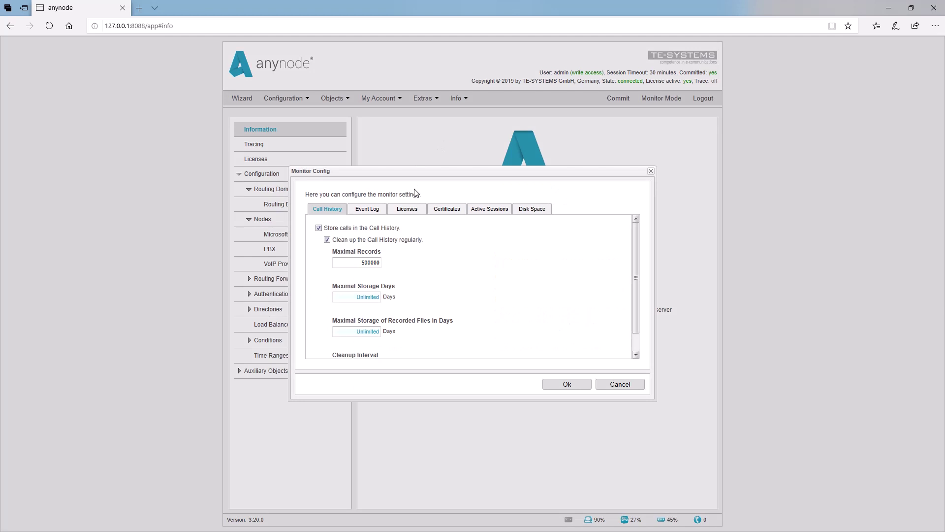
left_click(368, 332)
type("14")
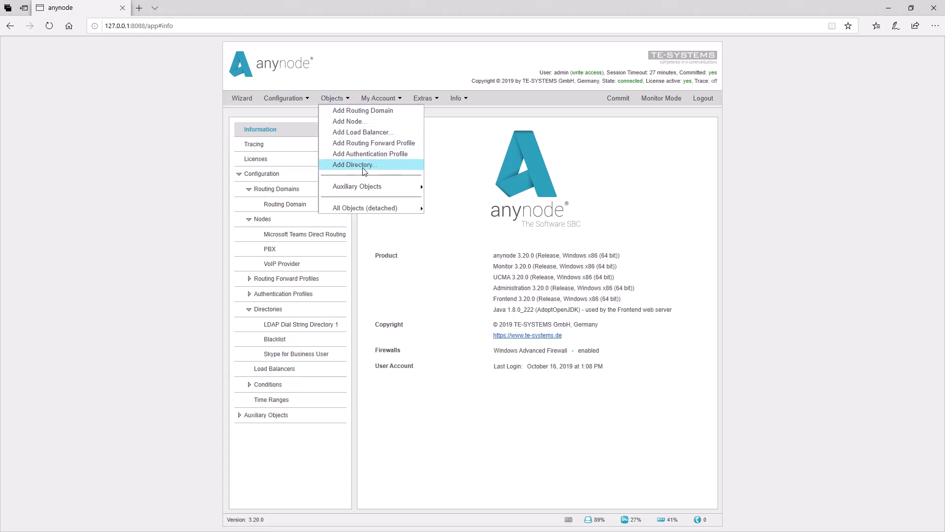
Start a new Azure dial string directory and enter its tenant ID
left_click(364, 167)
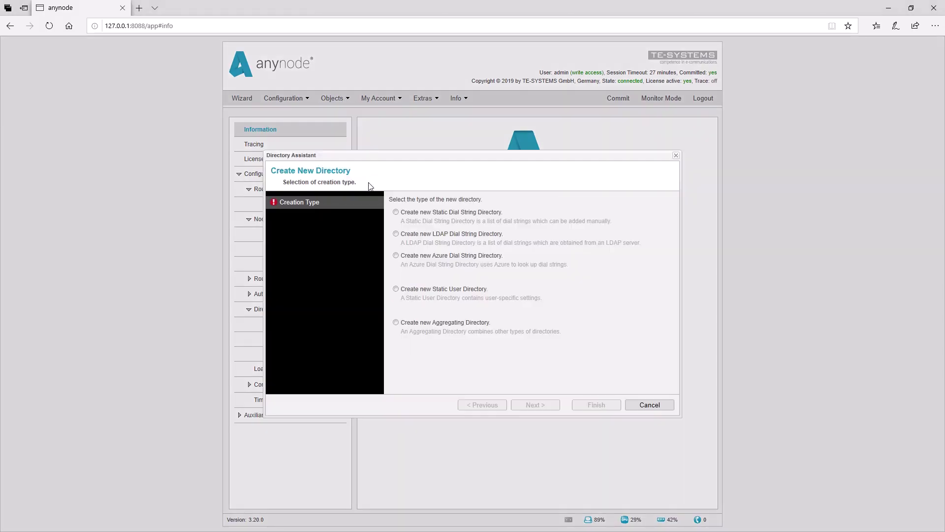
left_click(396, 257)
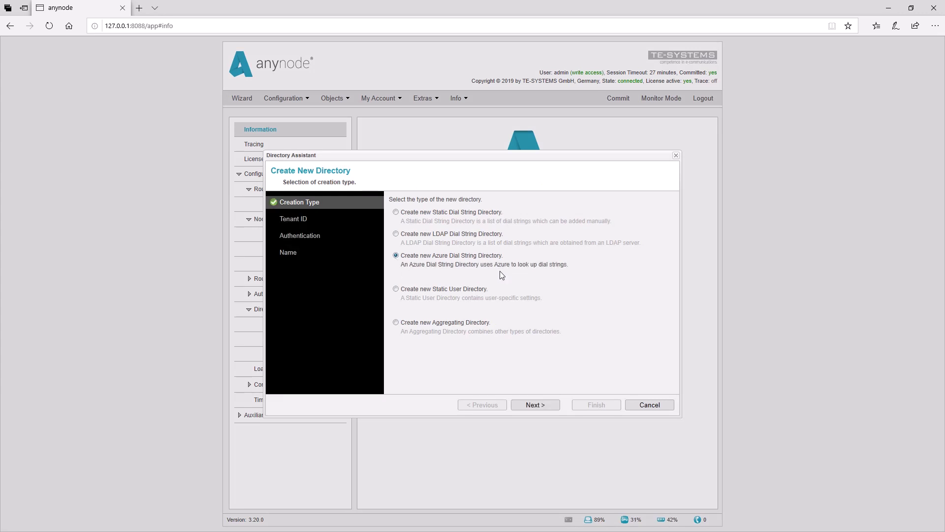
left_click(535, 406)
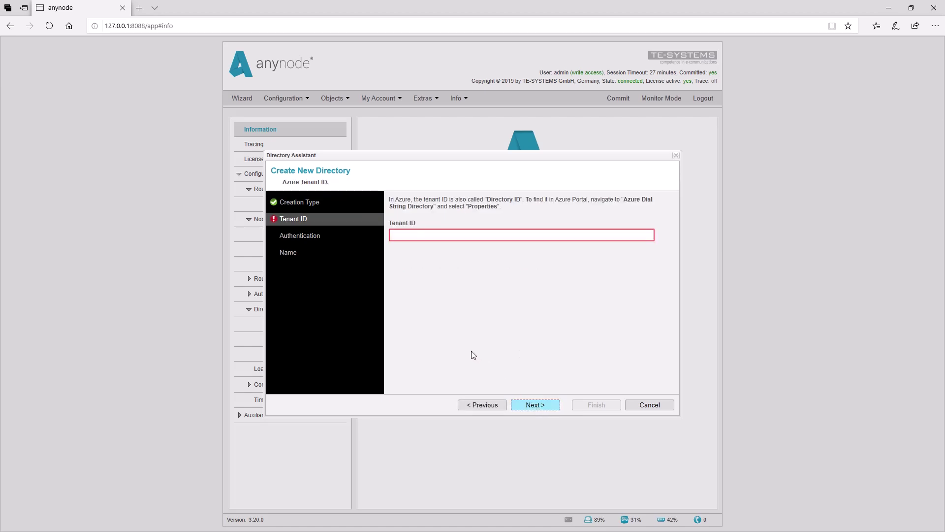
left_click(426, 235)
type("123456787910")
Enter the directory's Client ID and Client Secret, reaching the Name step
left_click(536, 406)
left_click(392, 211)
left_click(433, 221)
left_click(411, 245)
type("12345678910")
left_click(548, 241)
type("12345678910")
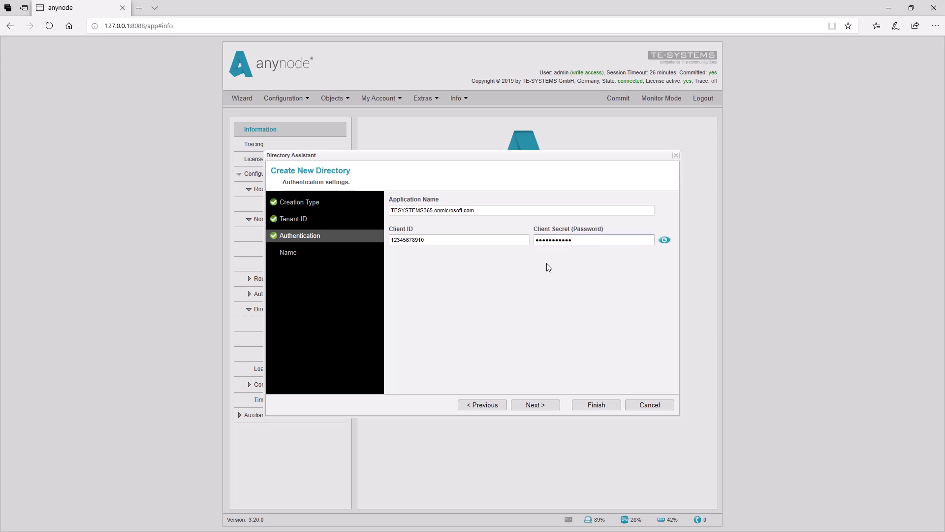
left_click(541, 406)
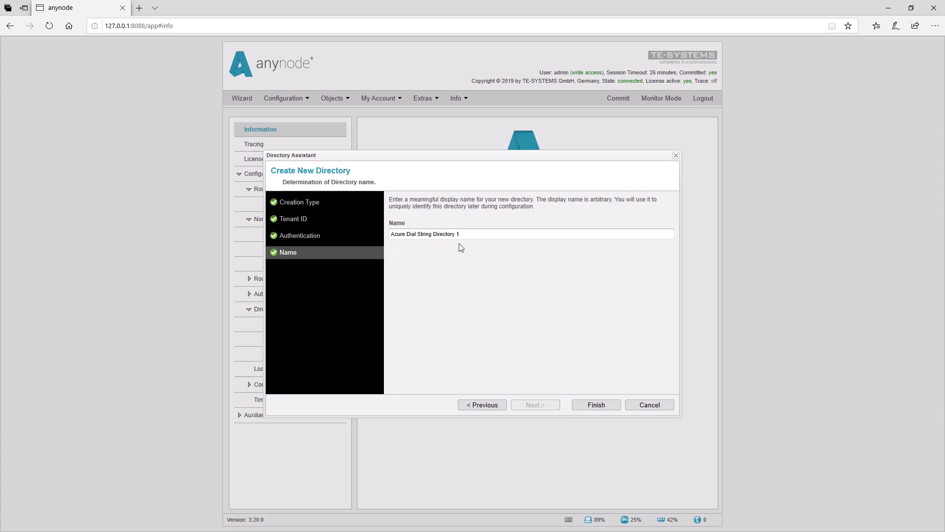
Finish creating Azure Dial String Directory 1 and run its lookup test
left_click(602, 408)
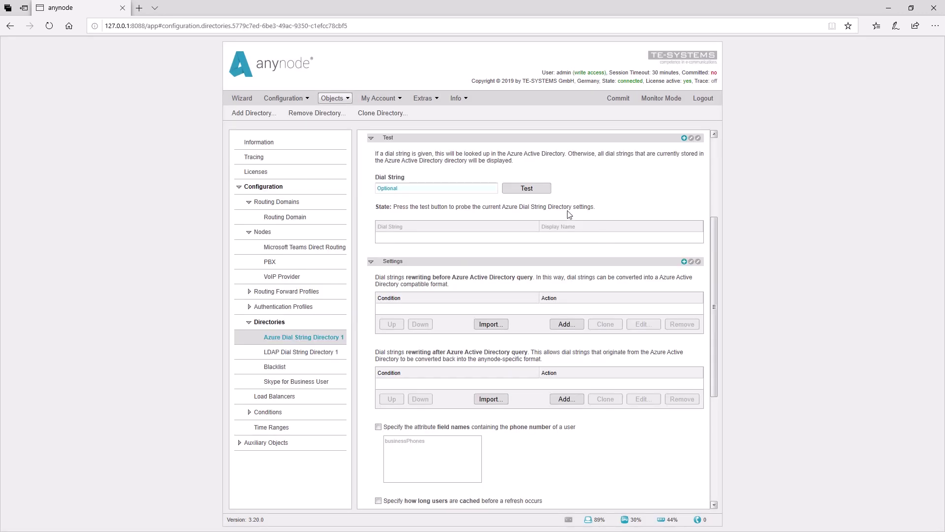
left_click(525, 194)
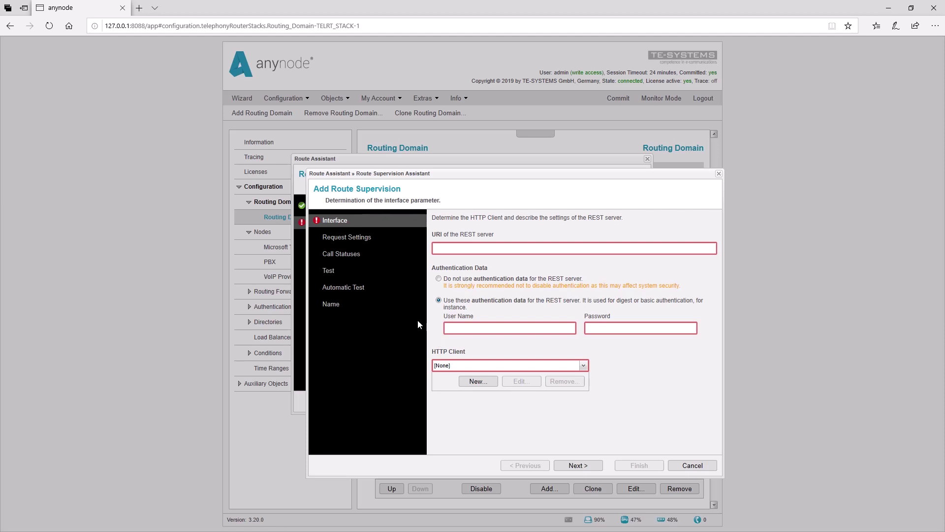
Go to the Request Settings step of the Add Route Supervision assistant
left_click(359, 236)
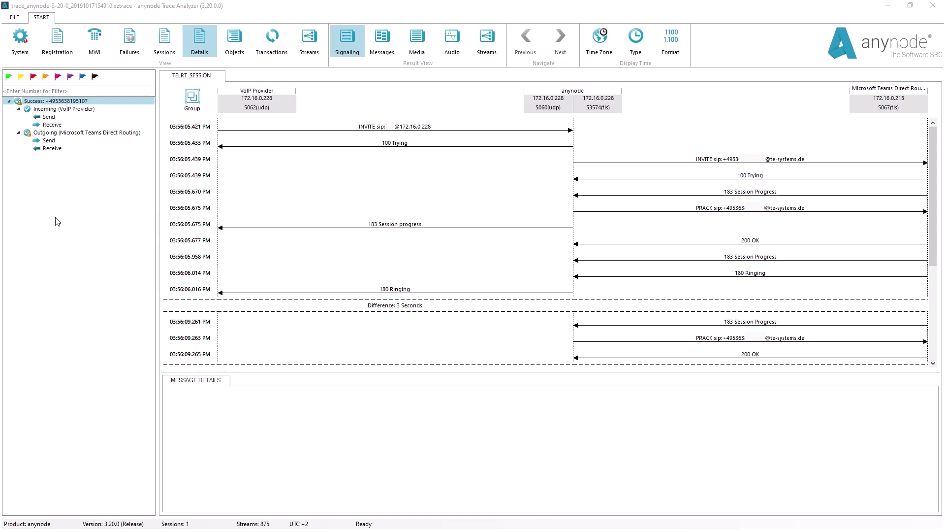
Open Trace Analyzer's FILE backstage menu for the loaded trace
left_click(19, 19)
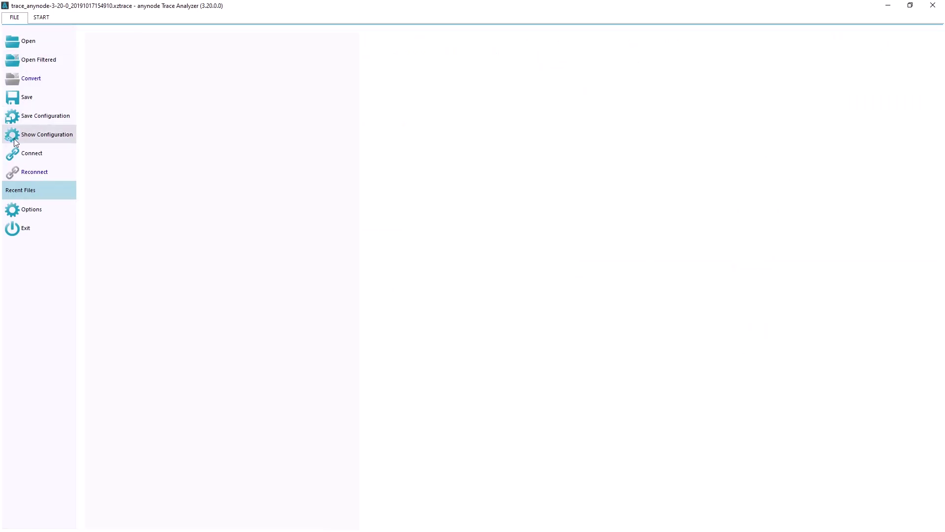
Show the trace's configuration in anynode Frontend via localhost, port 8088
left_click(51, 135)
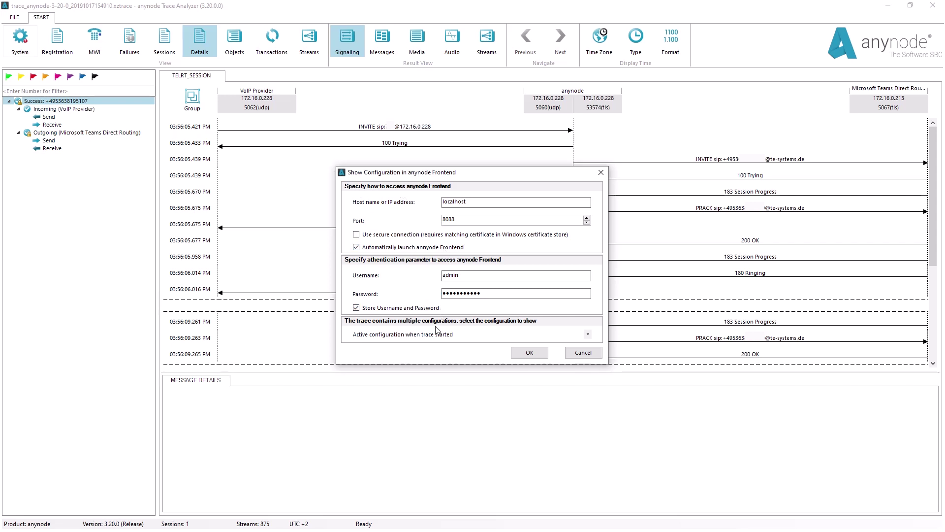
left_click(530, 353)
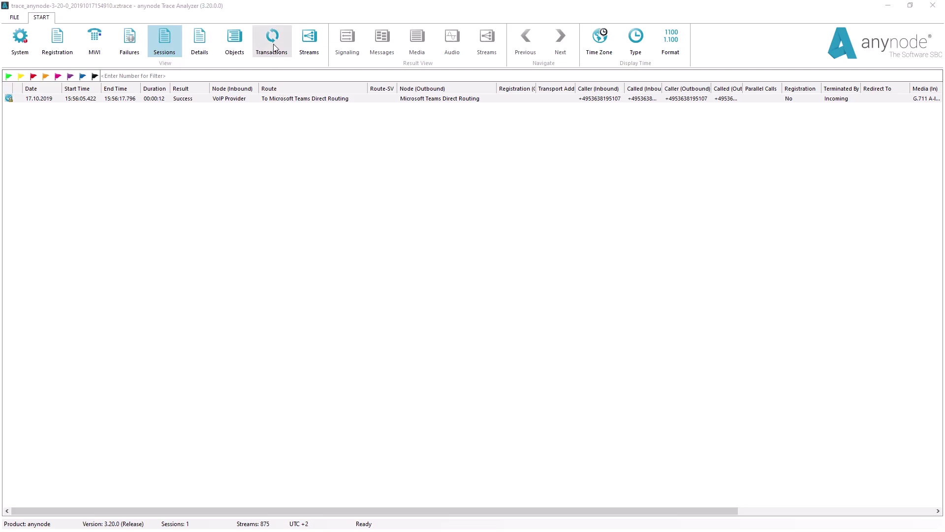
List the trace's SIP transactions and show details of the 200 Ok reply to the OPTIONS request
left_click(274, 48)
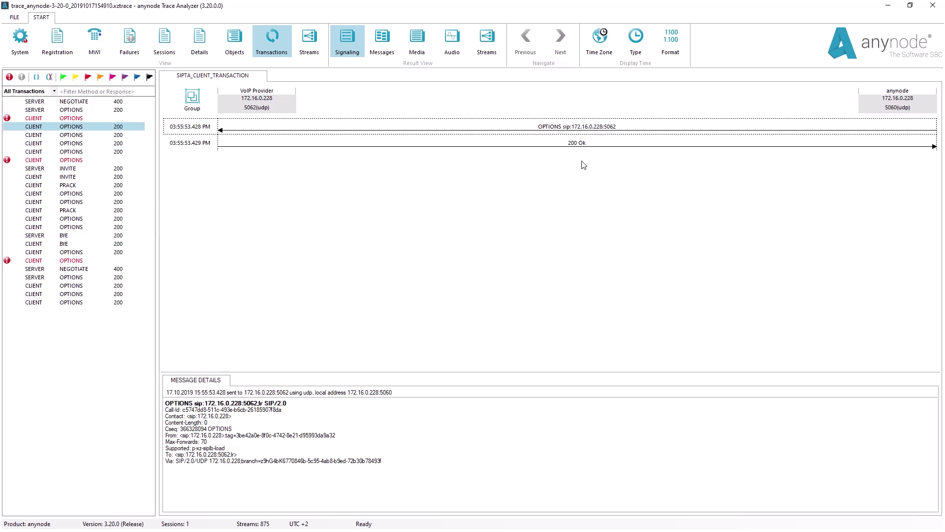
left_click(586, 148)
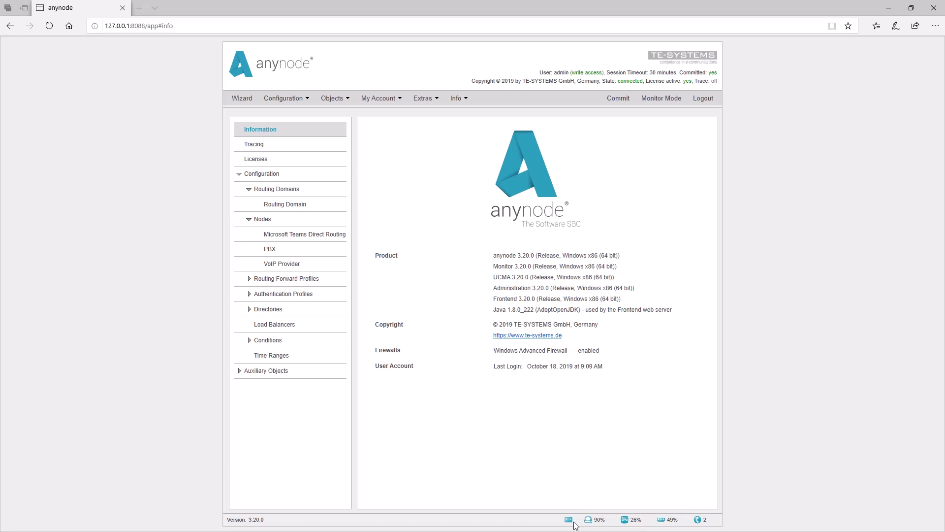
Check the media recording status and current RAM usage shown in the status bar
mouse_move(571, 523)
mouse_move(668, 526)
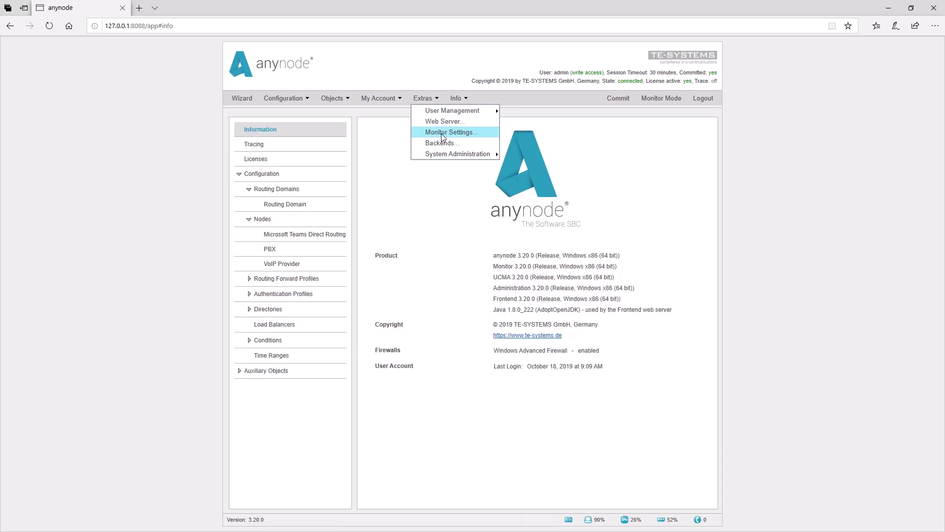
left_click(442, 133)
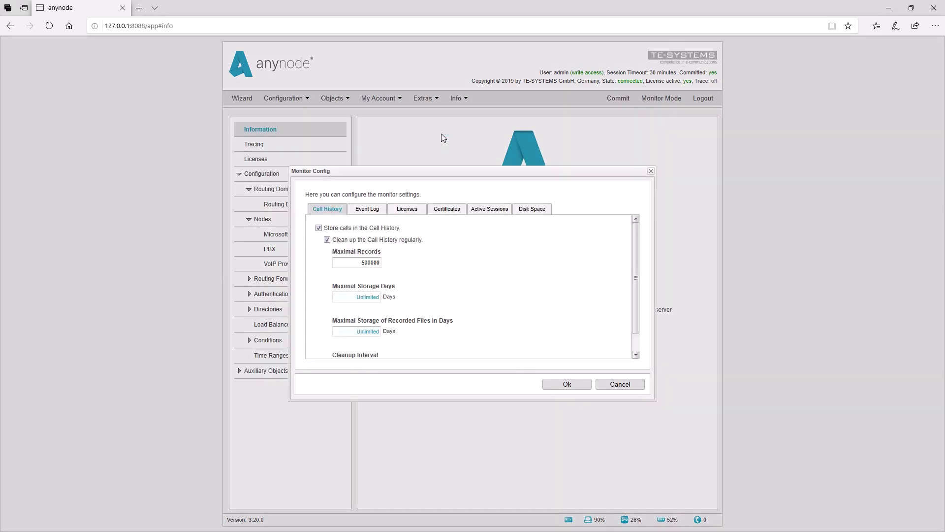
left_click(539, 214)
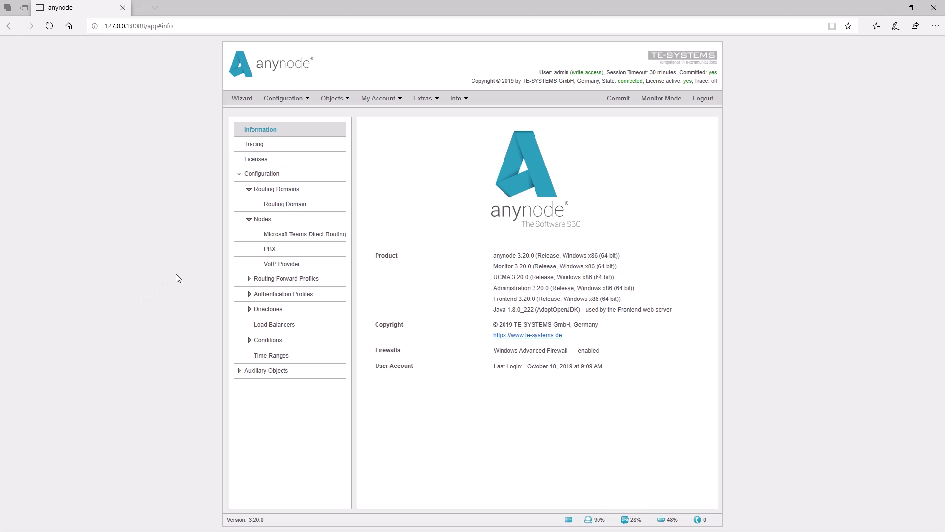
Set the Microsoft Teams Direct Routing node's maximum sessions per hour limit to 100
left_click(282, 235)
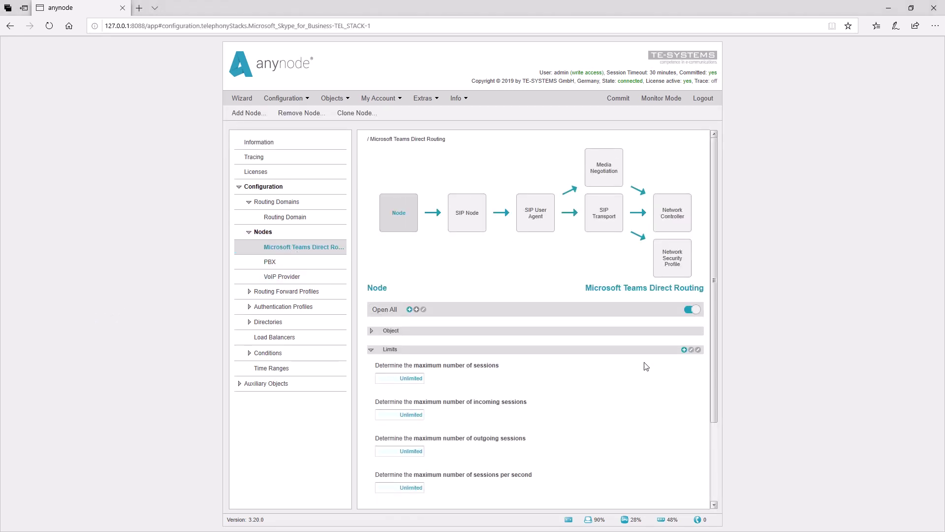
left_click_drag(714, 362, 717, 393)
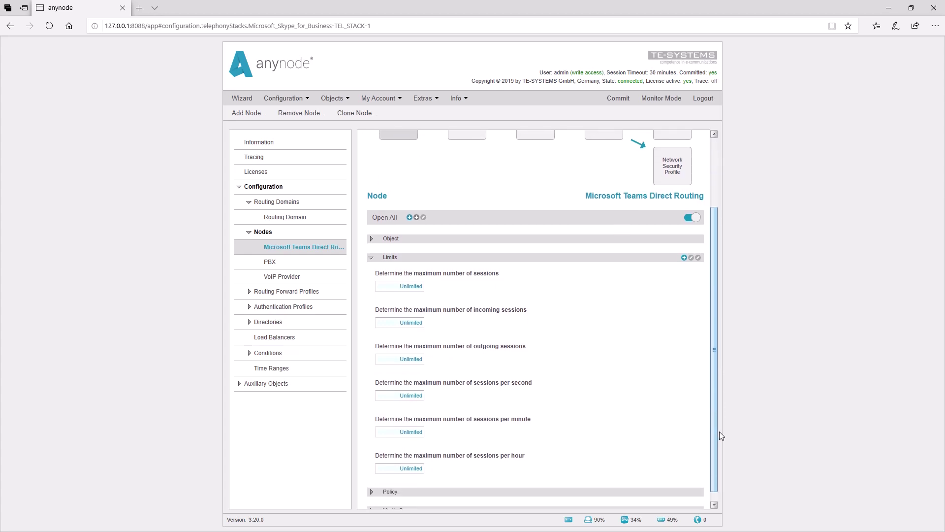
left_click_drag(719, 432, 719, 435)
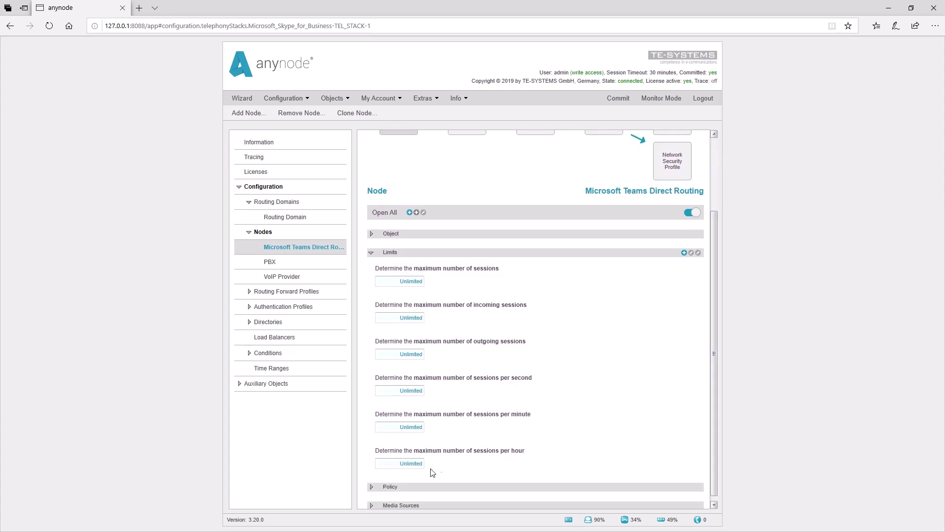
left_click(414, 466)
type("100")
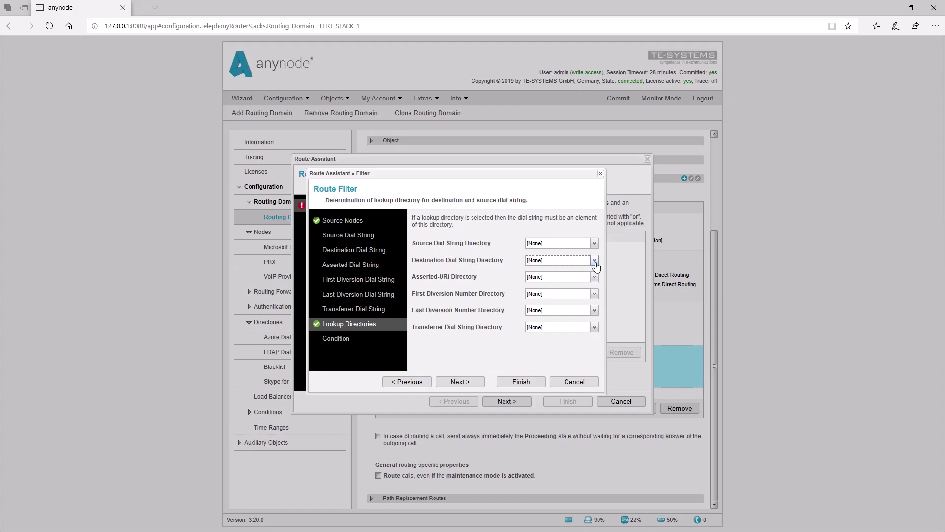
Show which lookup directories can check the destination dial string
left_click(594, 261)
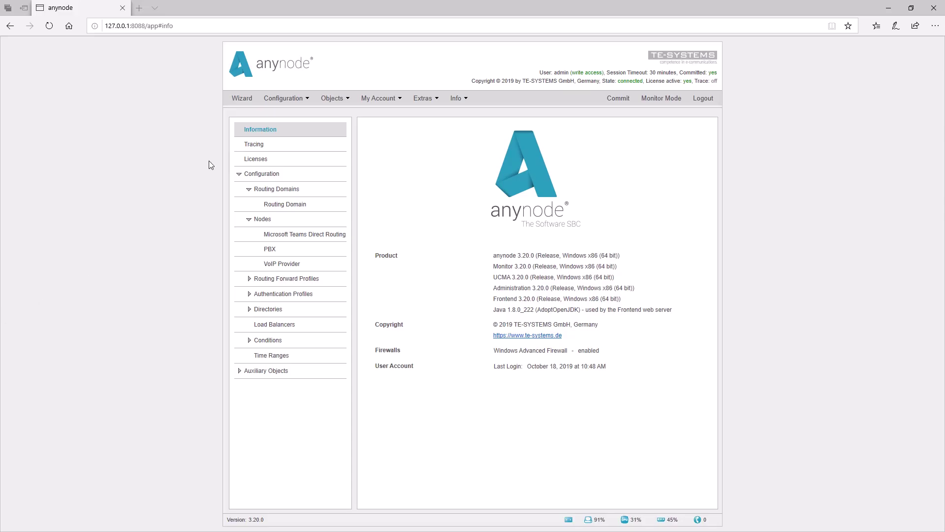
Select the TE-SYSTEMS Inc. - 10 Sessions entry under Licenses Installed on the Licenses page
left_click(257, 159)
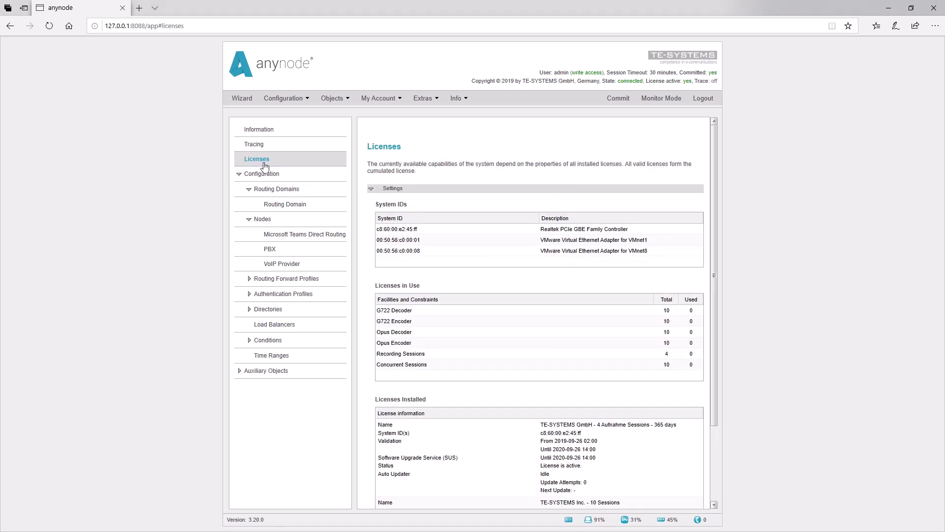
scroll(711, 280, "down", 1)
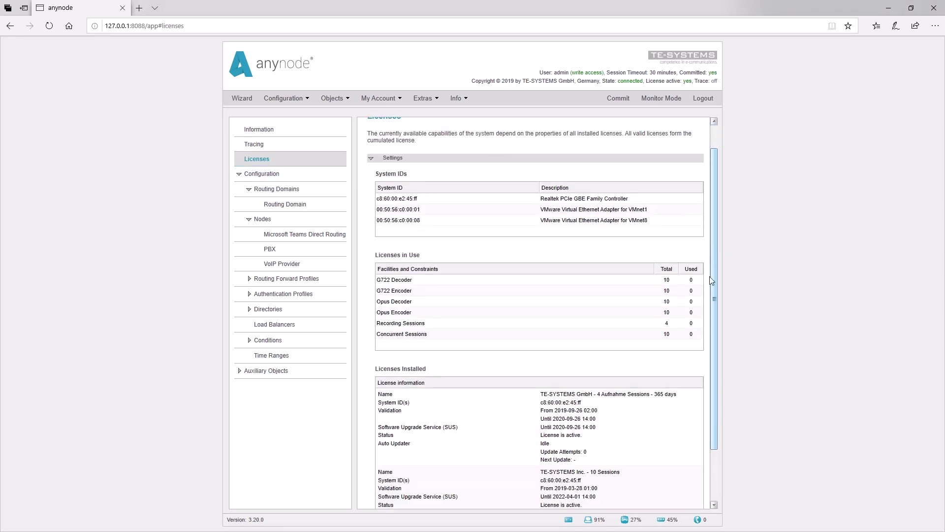
scroll(712, 280, "down", 3)
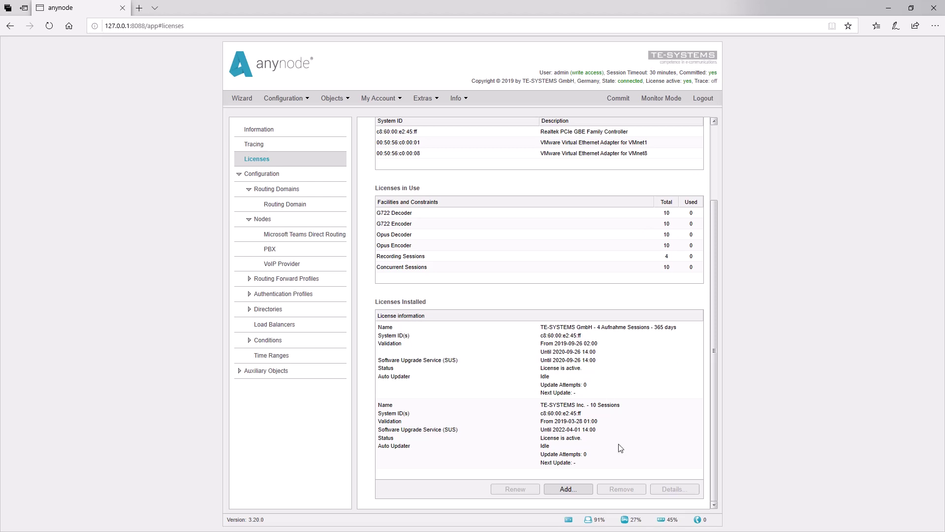
left_click(592, 433)
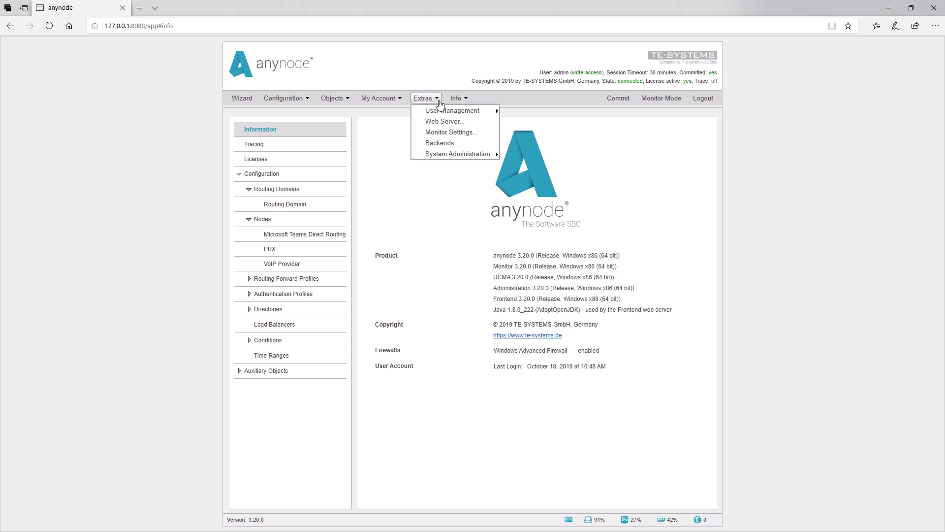
mouse_move(468, 157)
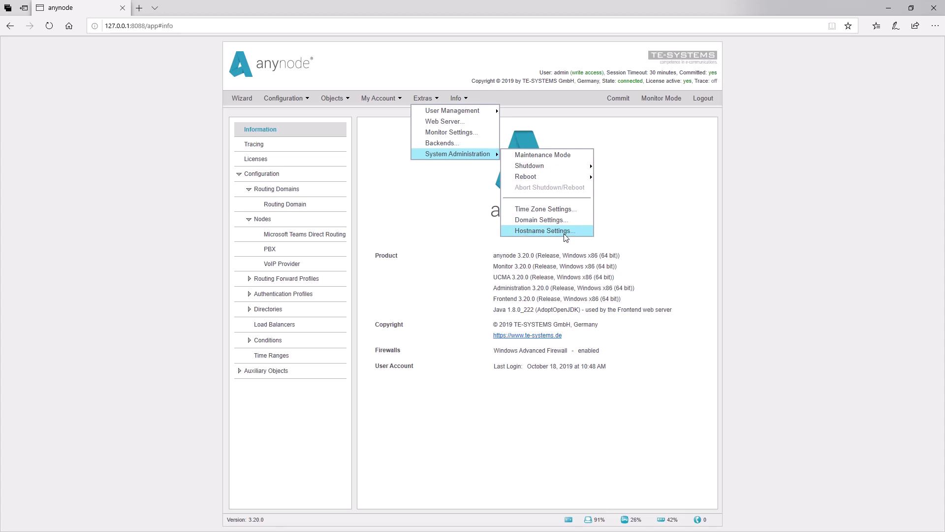
left_click(542, 231)
type("hostname")
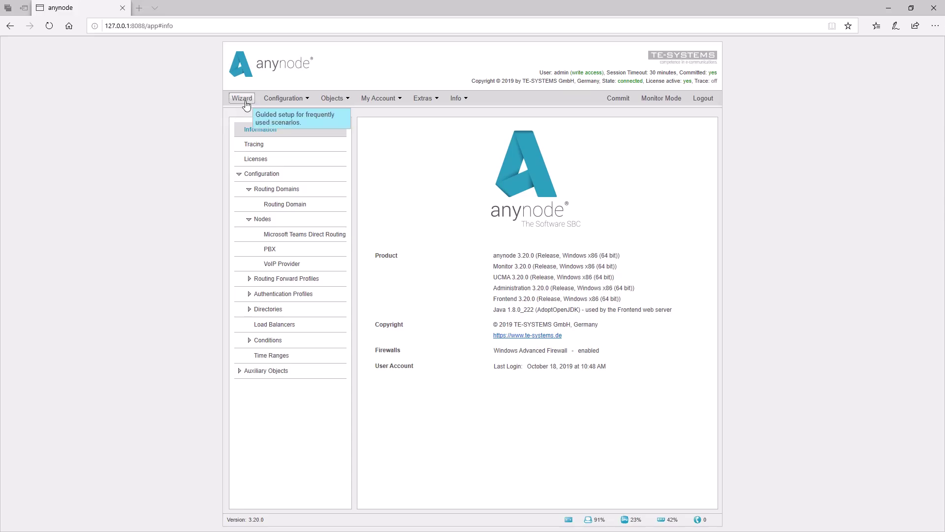
Start the Teams Direct Routing and VoIP Provider assistant and begin configuring the VoIP provider node
left_click(245, 100)
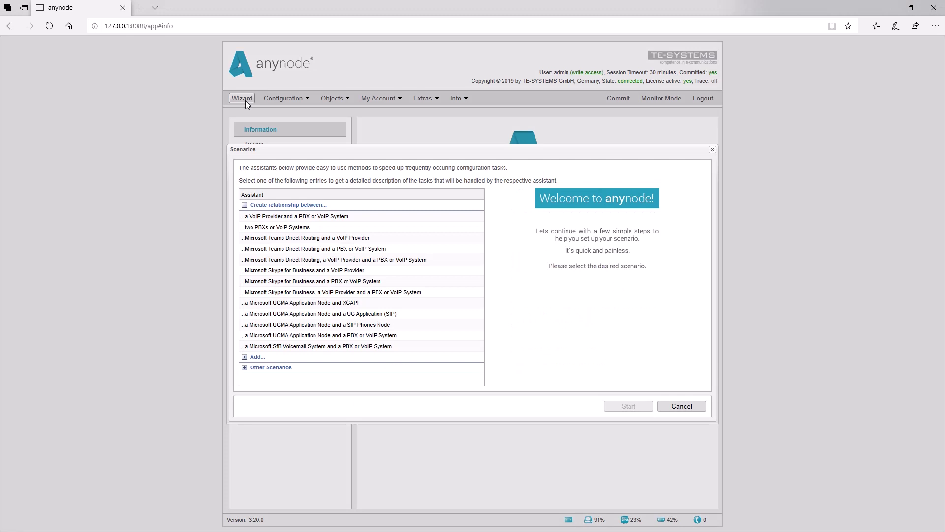
left_click(308, 240)
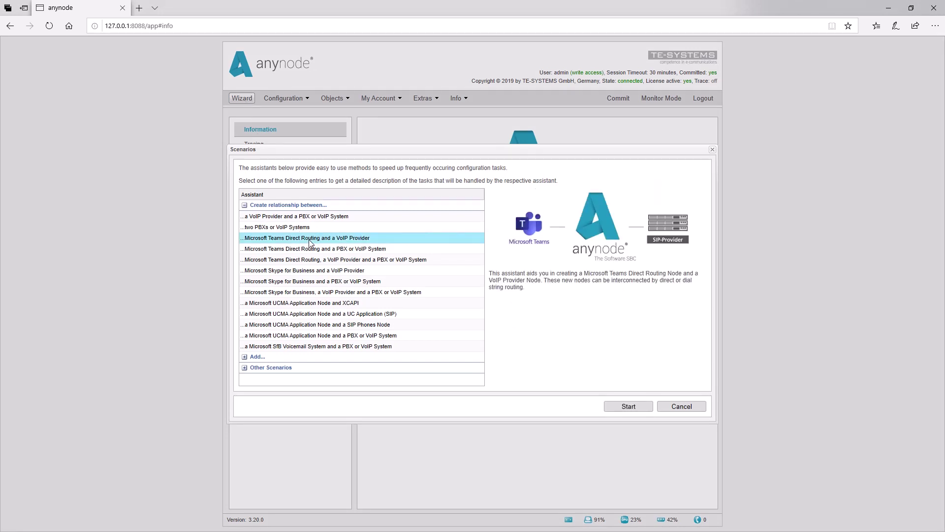
left_click(628, 407)
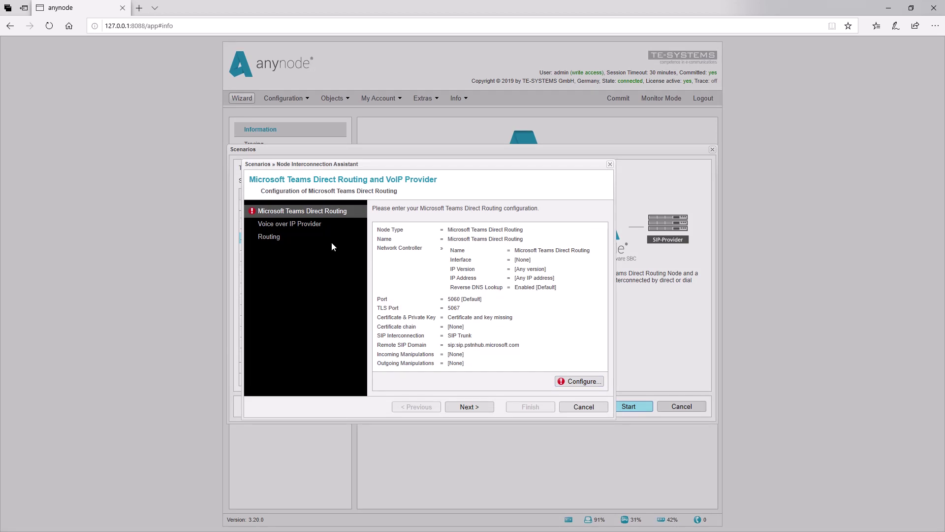
left_click(308, 225)
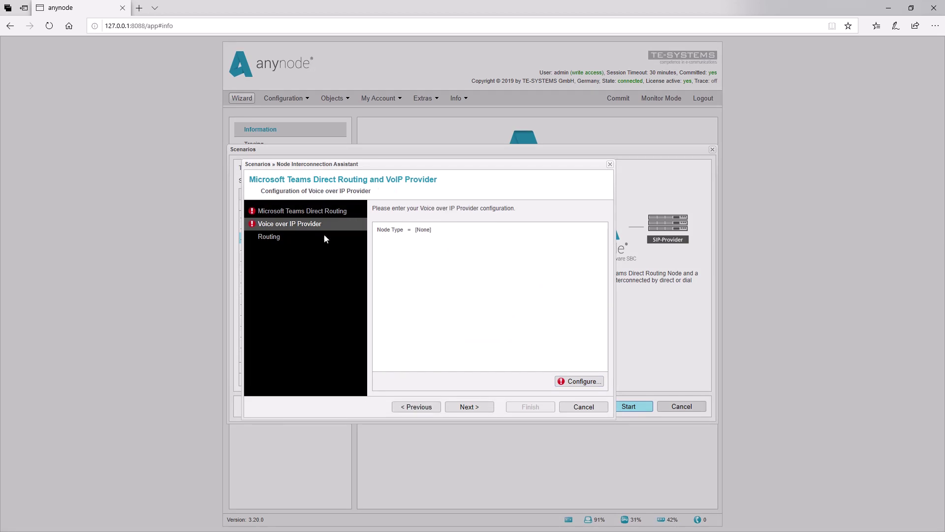
left_click(581, 382)
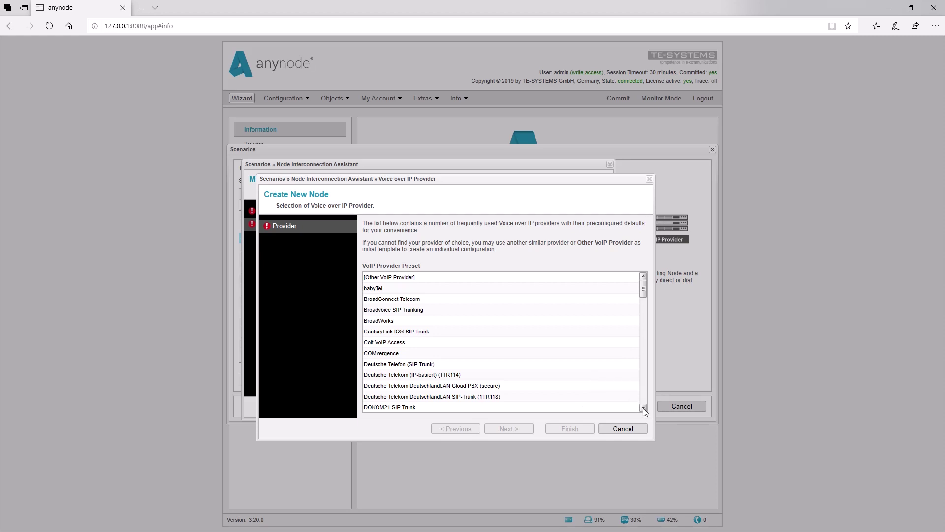
Choose the babyTel preset and the Realtek Ethernet interface for the provider node
left_click_drag(643, 408, 643, 408)
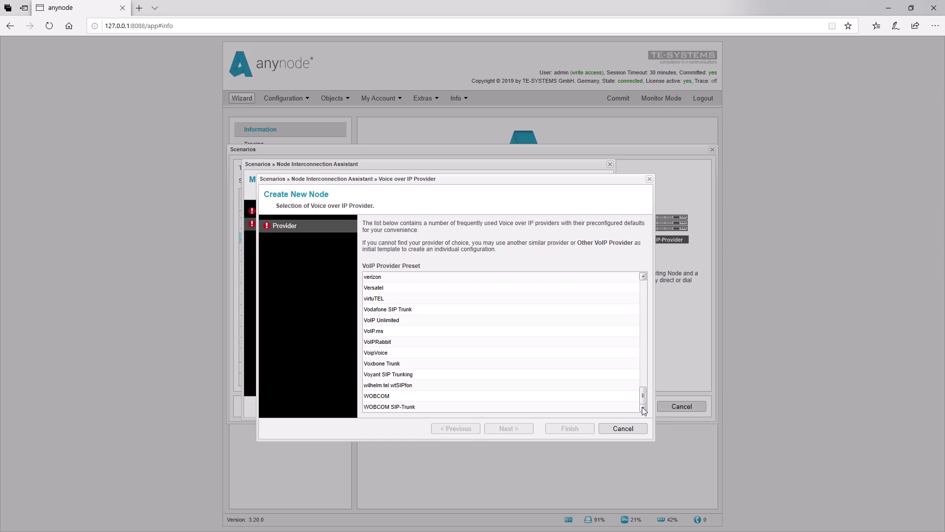
scroll(560, 294, "up", 15)
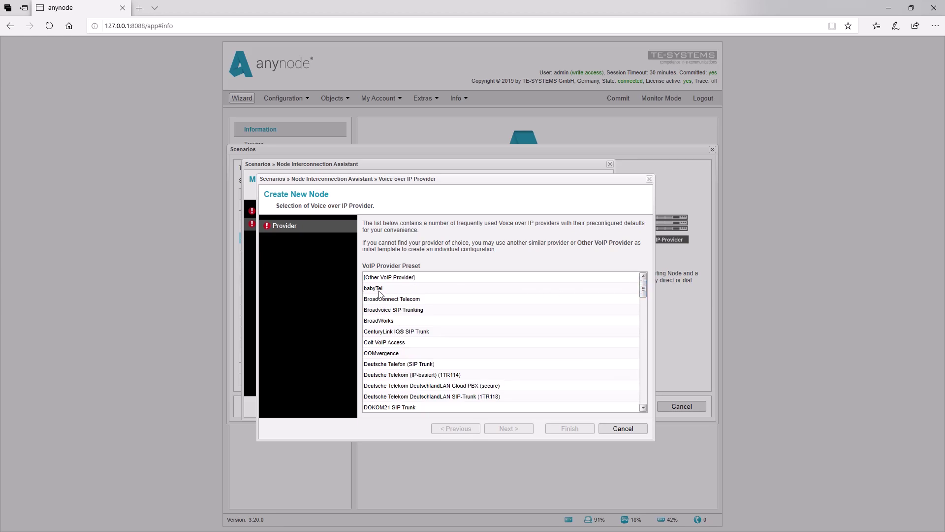
left_click(381, 291)
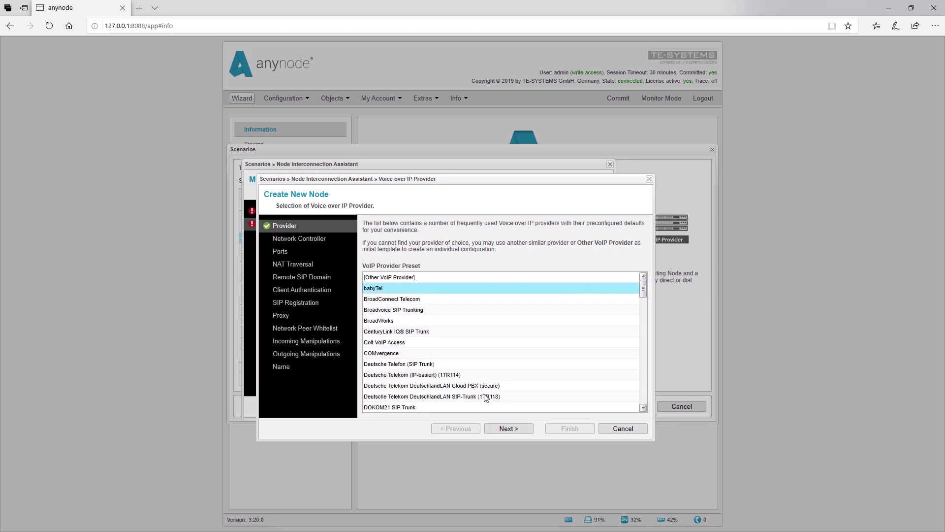
left_click(508, 430)
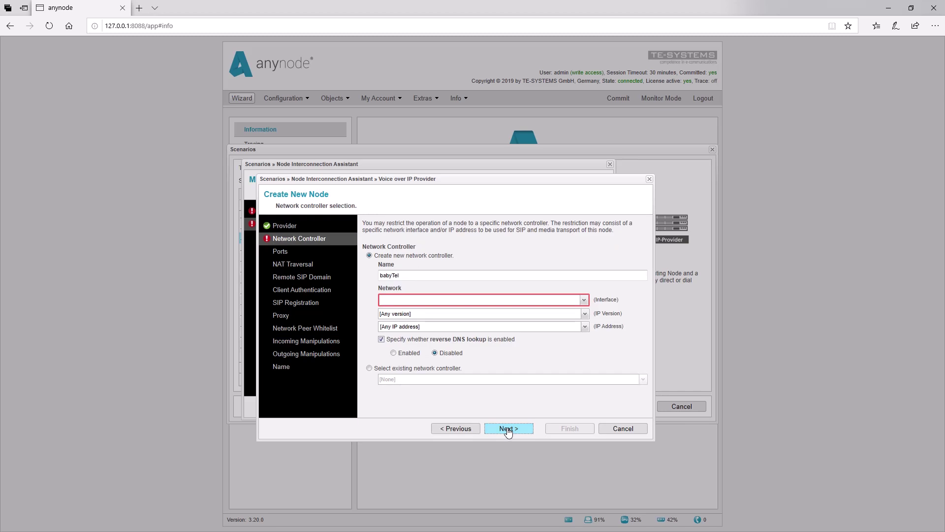
left_click(583, 300)
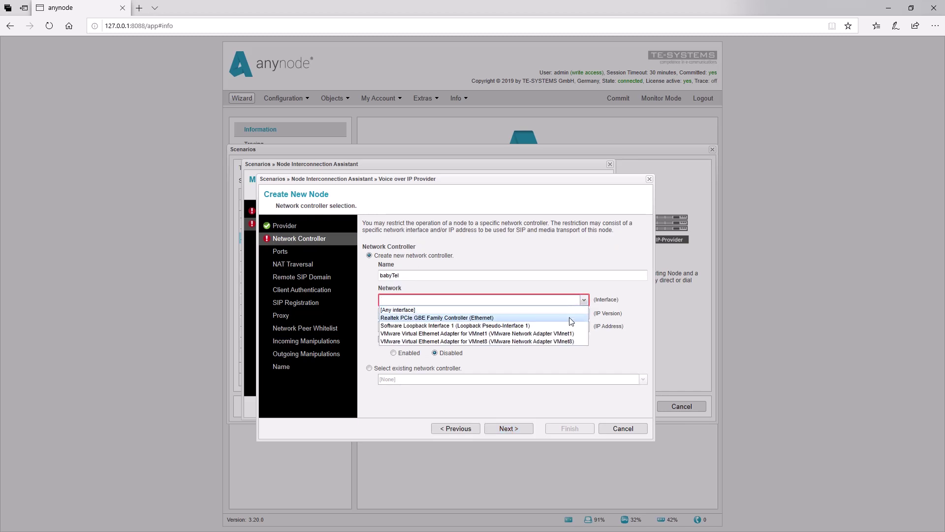
left_click(571, 318)
left_click(510, 429)
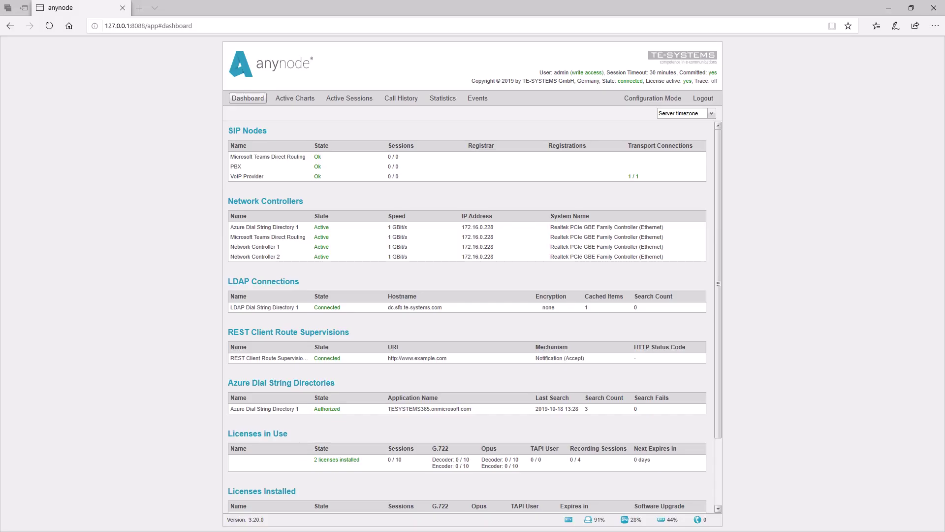
Select the Teams Direct Routing, PBX and VoIP Provider rows in the SIP Nodes list
left_click(317, 158)
left_click(319, 168)
left_click(319, 177)
left_click_drag(716, 309, 711, 357)
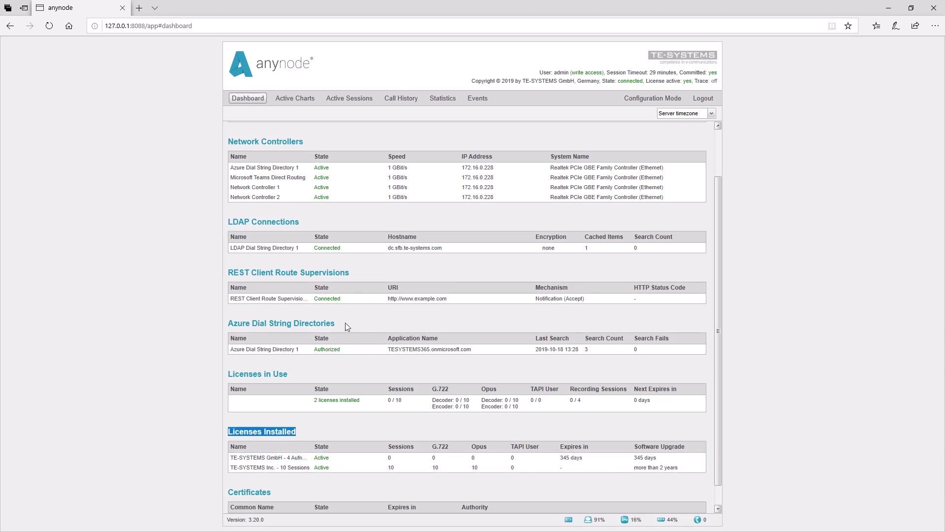
Highlight the Azure Dial String Directories and REST Client Route Supervisions headings
left_click_drag(344, 323, 223, 322)
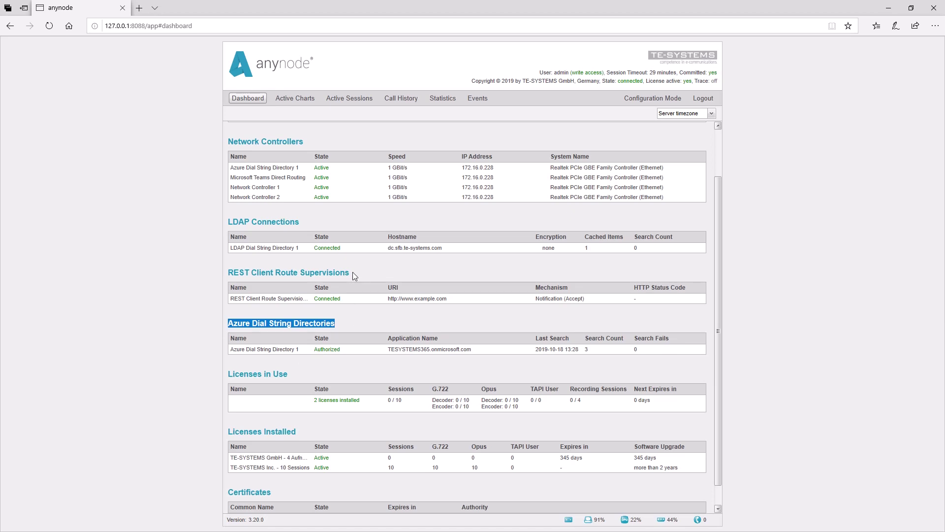
left_click_drag(352, 273, 323, 277)
left_click_drag(239, 273, 223, 274)
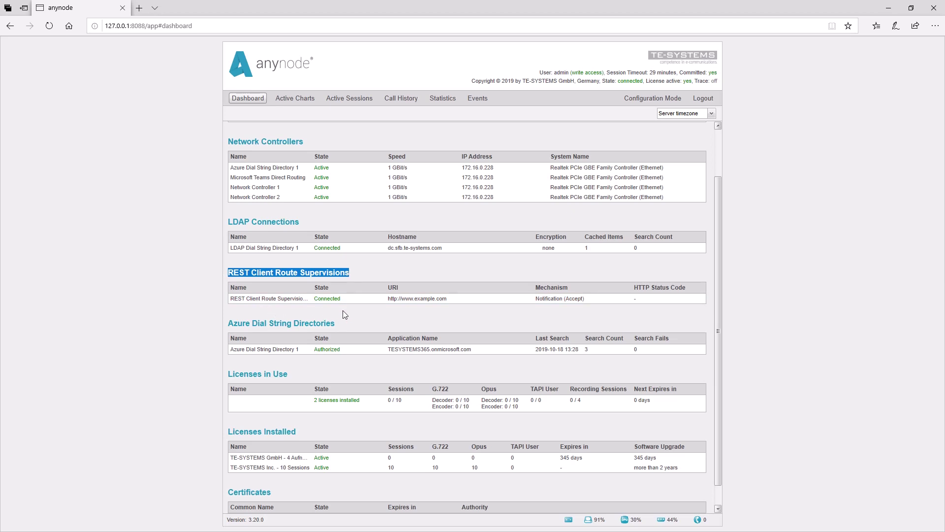
Open the overview of the TE-SYSTEMS GmbH license under Licenses Installed
left_click(356, 458)
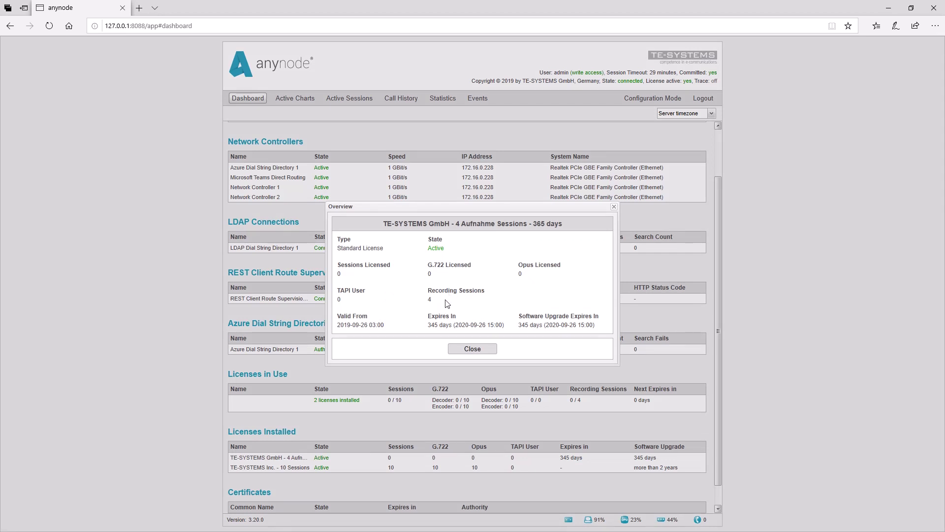